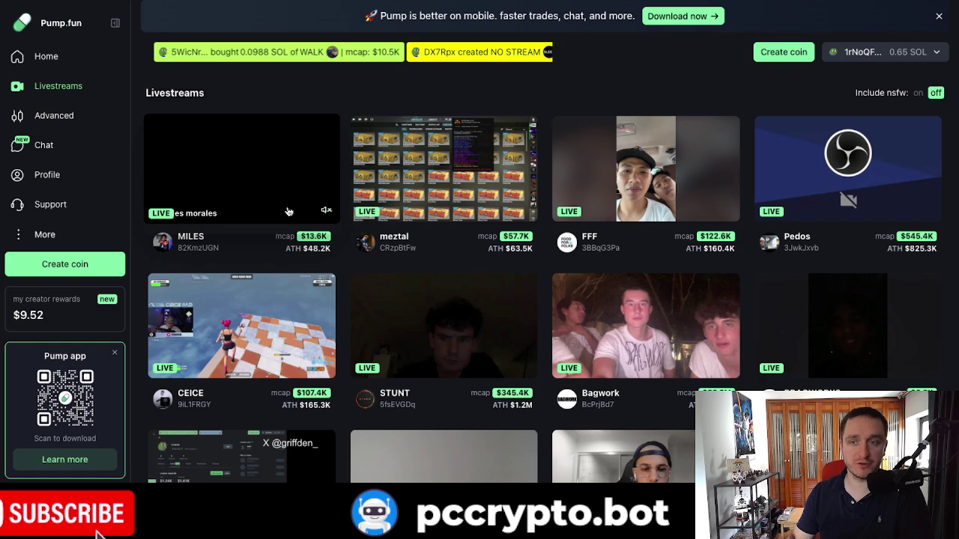
Step: Browse the Livestreams grid and reach the PC Stream (PCS) coin page at $8.8K market cap
{"action": "mouse_move", "coordinate": [411, 171]}
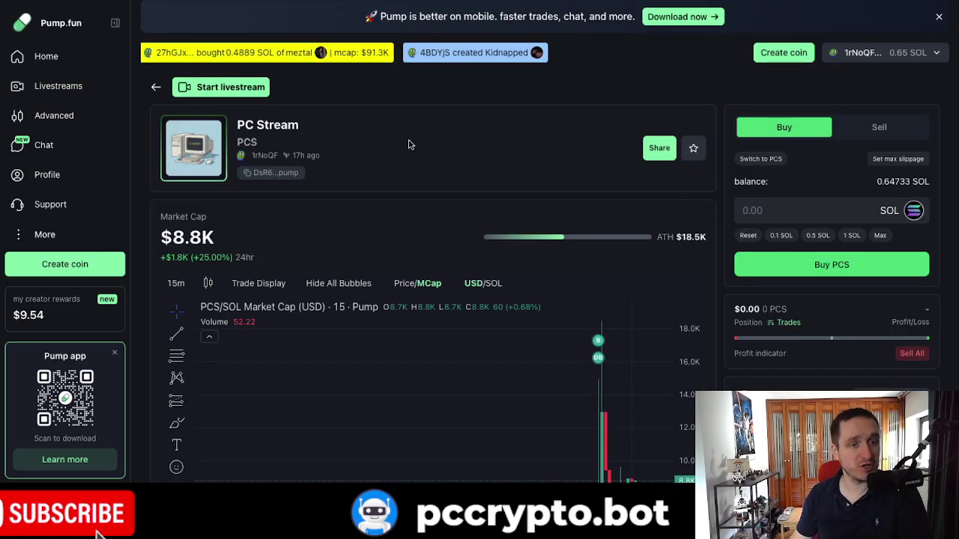
Step: Start a livestream for the coin, accept the terms after reading to the end, and list the broadcast modes
{"action": "left_click", "coordinate": [235, 89]}
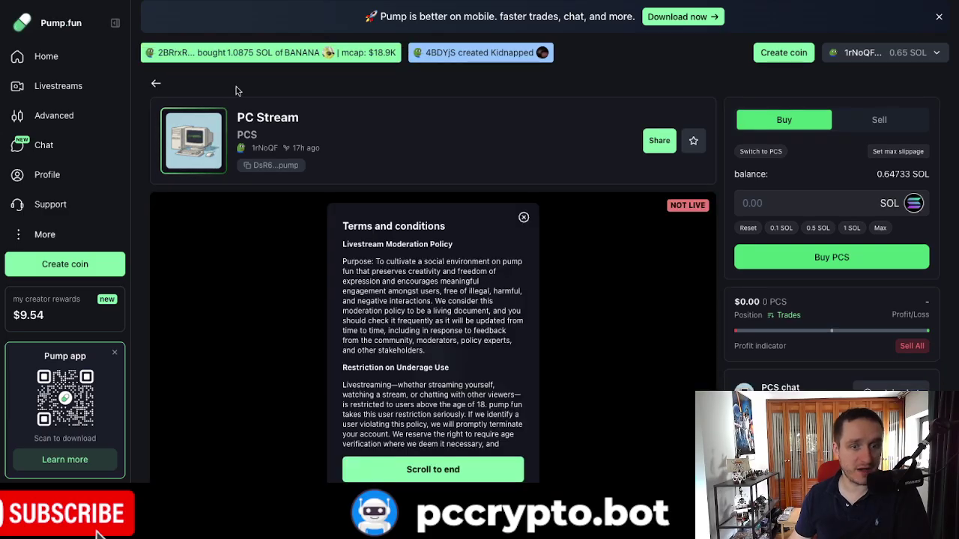
{"action": "scroll", "coordinate": [474, 334], "scroll_direction": "down", "scroll_amount": 5}
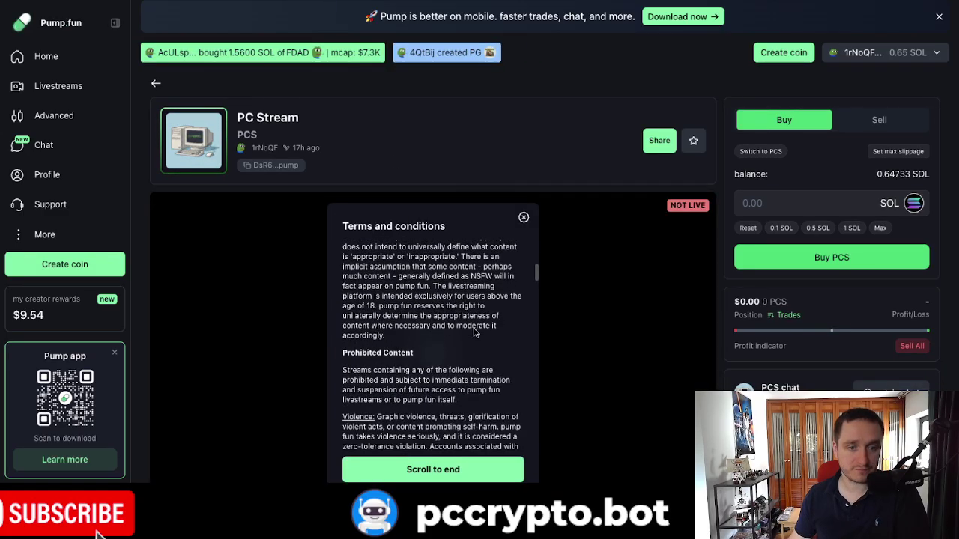
{"action": "scroll", "coordinate": [474, 333], "scroll_direction": "down", "scroll_amount": 6}
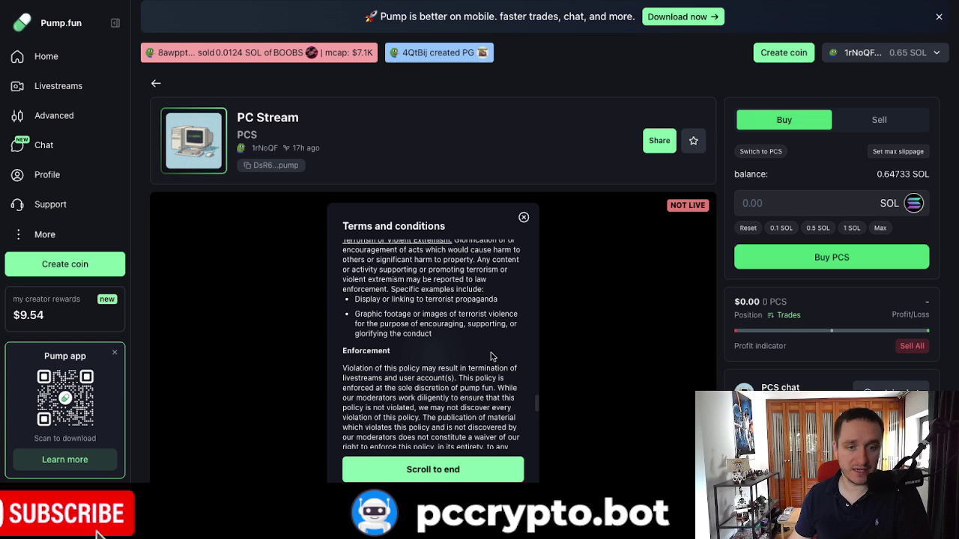
{"action": "scroll", "coordinate": [491, 357], "scroll_direction": "down", "scroll_amount": 6}
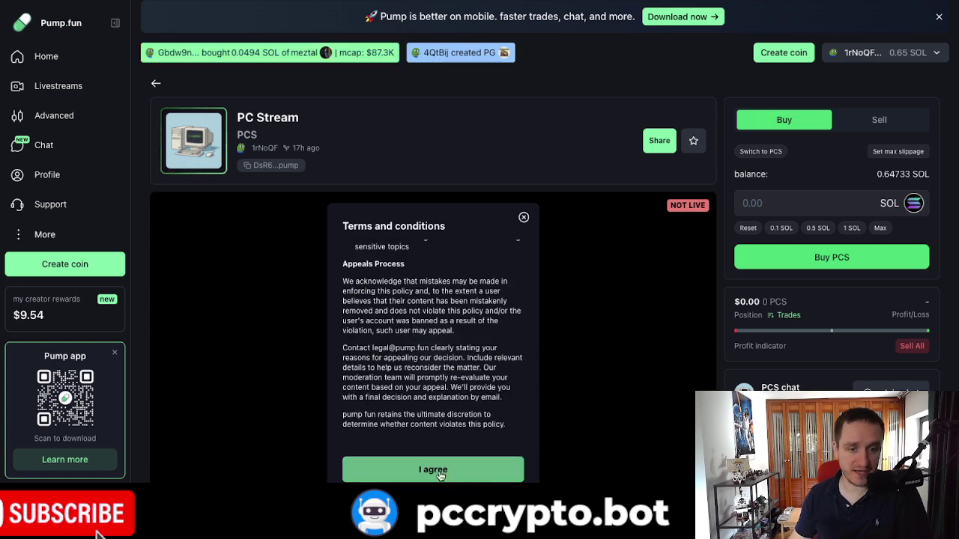
{"action": "left_click", "coordinate": [440, 477]}
{"action": "left_click", "coordinate": [424, 288]}
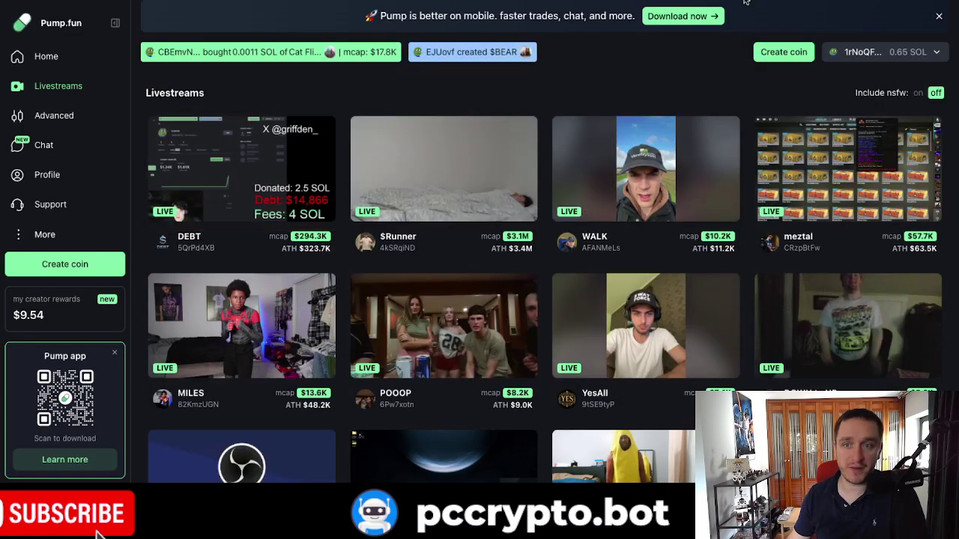
Step: View the Create coin form, then return to the profile showing PC Stream holdings and SOL balance
{"action": "left_click", "coordinate": [771, 55]}
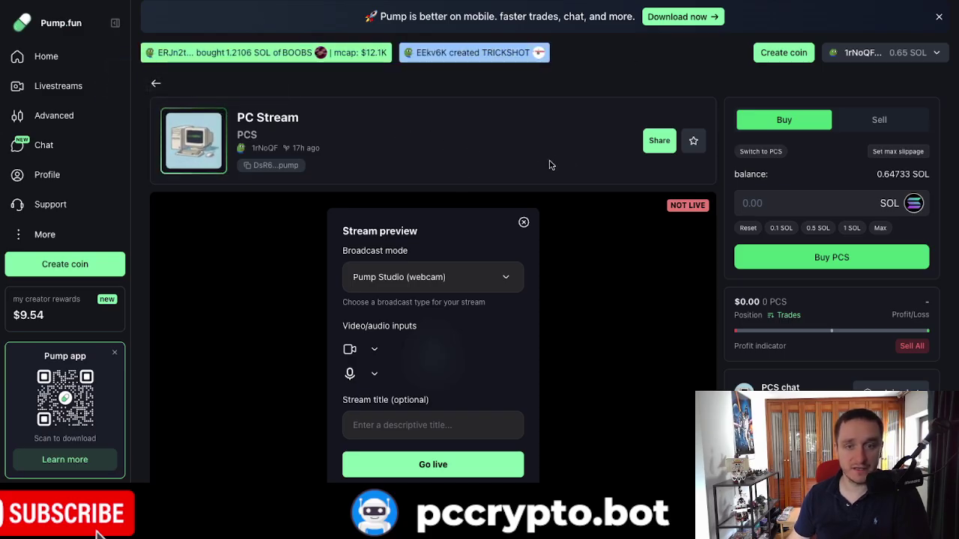
{"action": "left_click", "coordinate": [156, 83]}
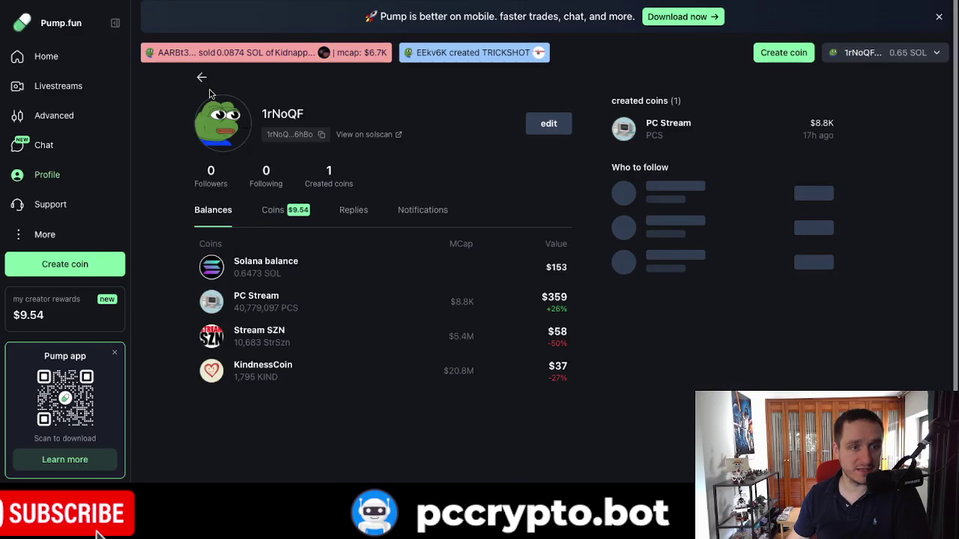
Step: Open the PC Stream coin page from the balances and advance the X thread to post 2/
{"action": "left_click", "coordinate": [327, 308]}
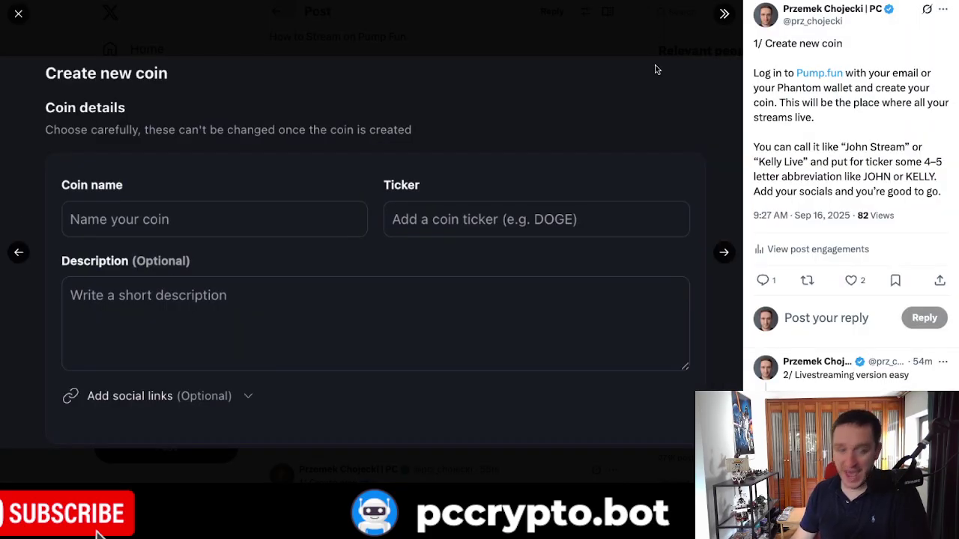
{"action": "key", "text": "Right"}
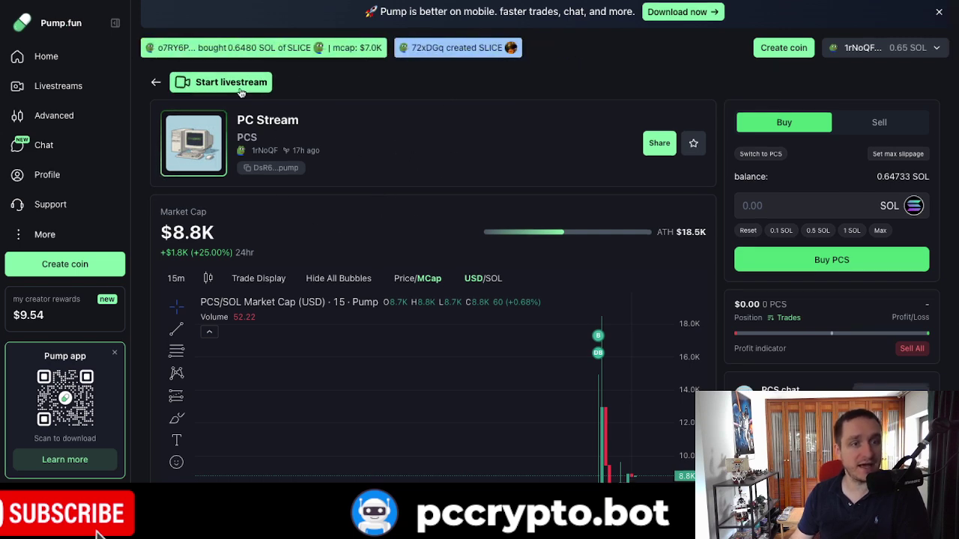
Step: Start a PC Stream livestream and accept the terms and conditions, bringing up the Stream preview
{"action": "left_click", "coordinate": [240, 82]}
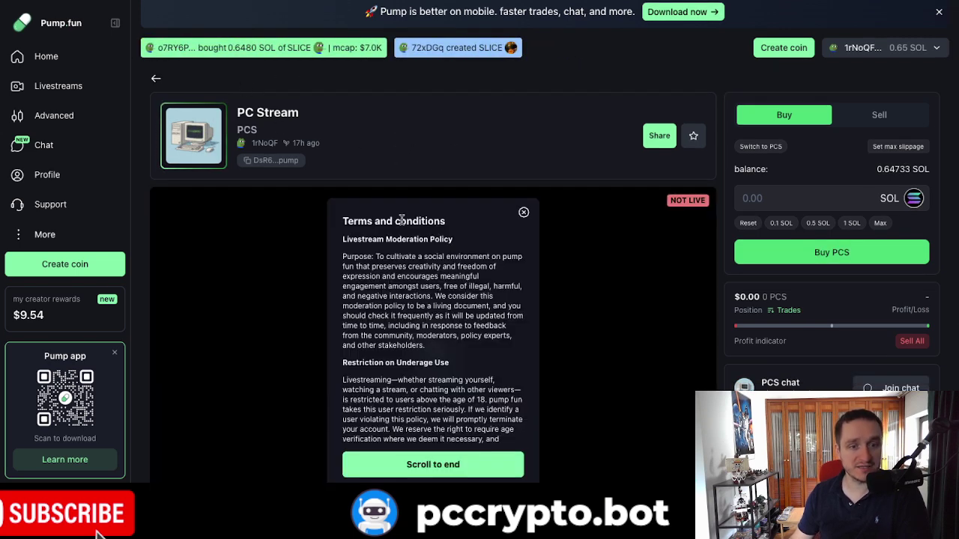
{"action": "scroll", "coordinate": [421, 315], "scroll_direction": "down", "scroll_amount": 10}
{"action": "scroll", "coordinate": [421, 314], "scroll_direction": "down", "scroll_amount": 5}
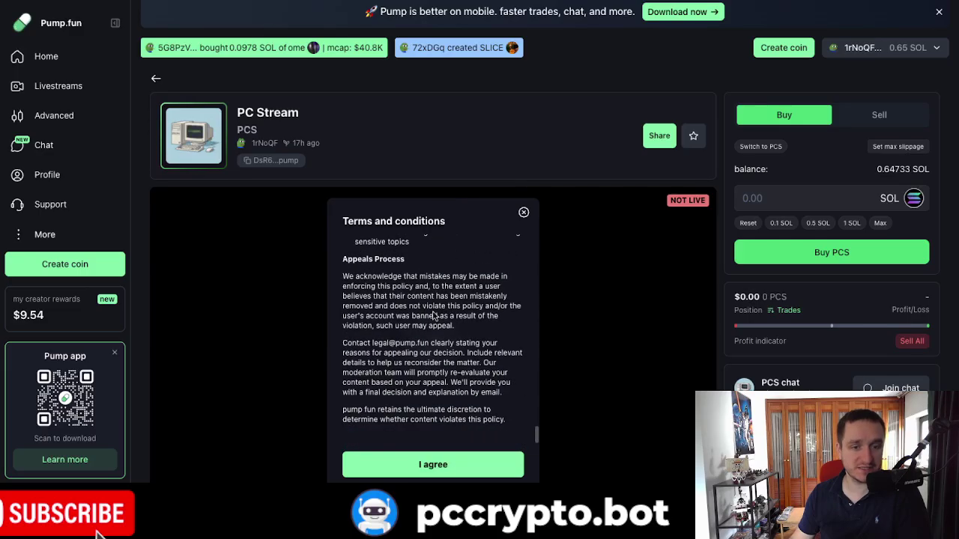
{"action": "left_click", "coordinate": [425, 463]}
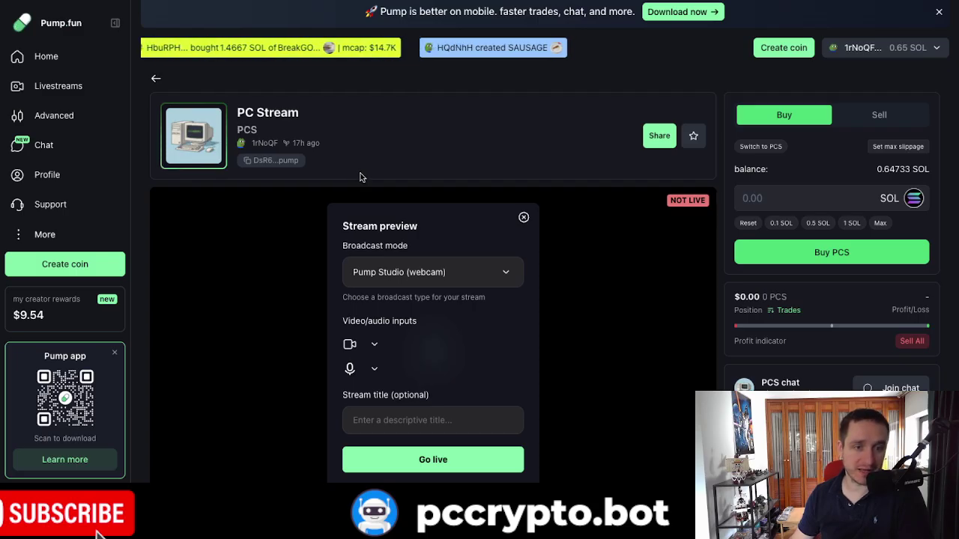
Step: Expand Broadcast mode to show Pump Studio (webcam) and RTMP (OBS/streaming software)
{"action": "left_click", "coordinate": [453, 272]}
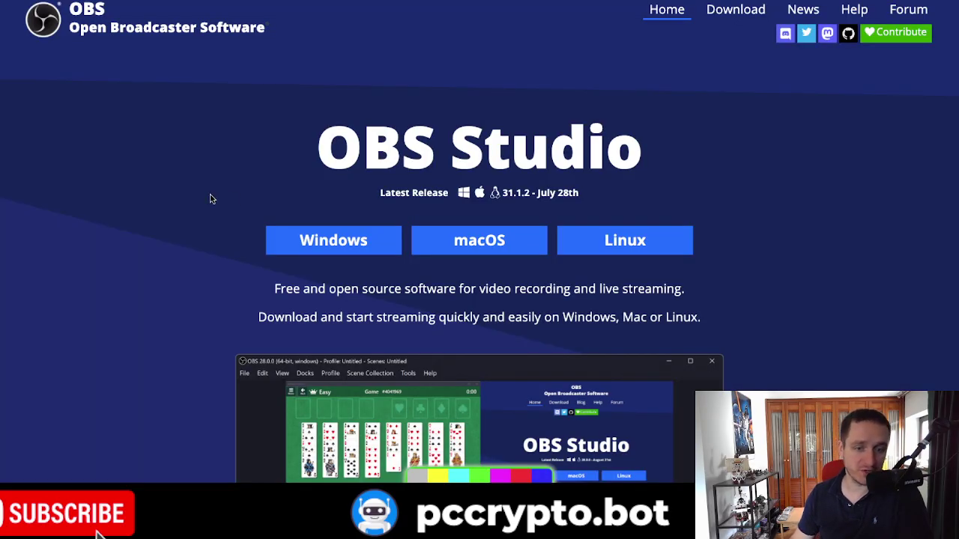
Step: Scroll the obsproject.com homepage down to the OBS Studio screenshot of Scenes, Sources and mixer
{"action": "scroll", "coordinate": [210, 198], "scroll_direction": "down", "scroll_amount": 2}
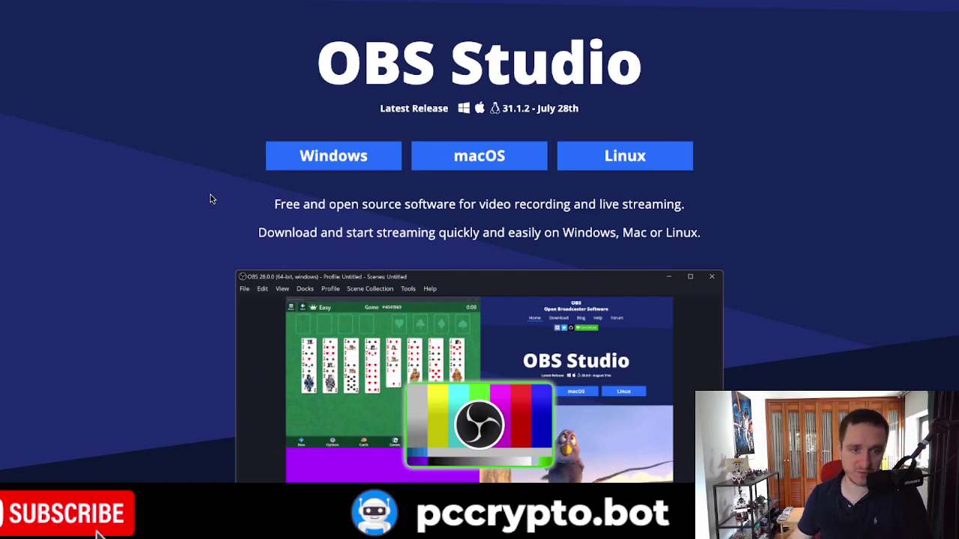
{"action": "scroll", "coordinate": [210, 199], "scroll_direction": "up", "scroll_amount": 1}
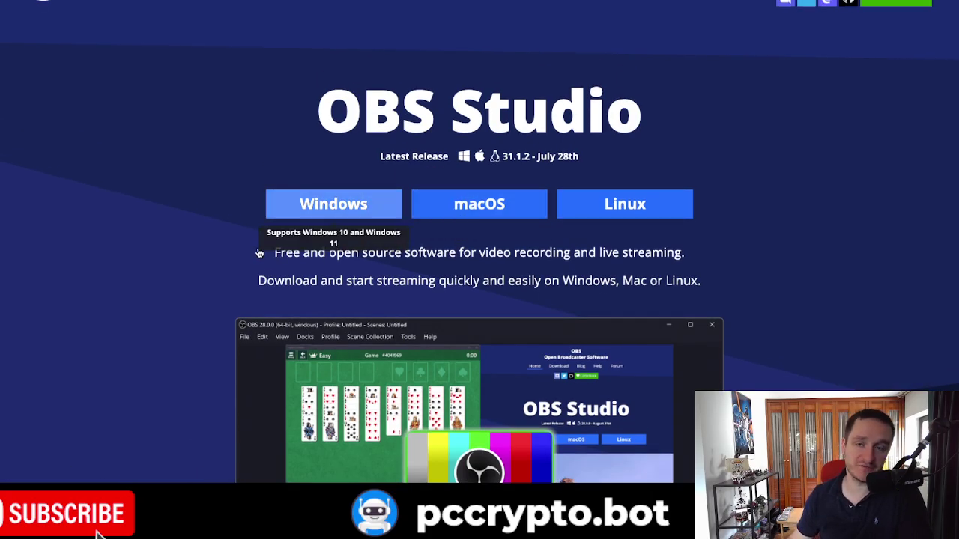
{"action": "scroll", "coordinate": [247, 250], "scroll_direction": "down", "scroll_amount": 3}
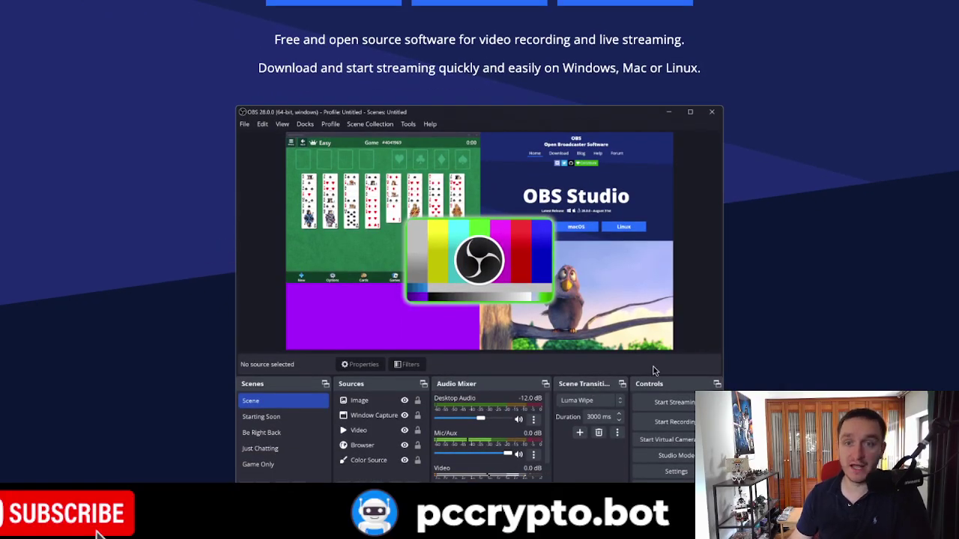
{"action": "scroll", "coordinate": [652, 370], "scroll_direction": "down", "scroll_amount": 1}
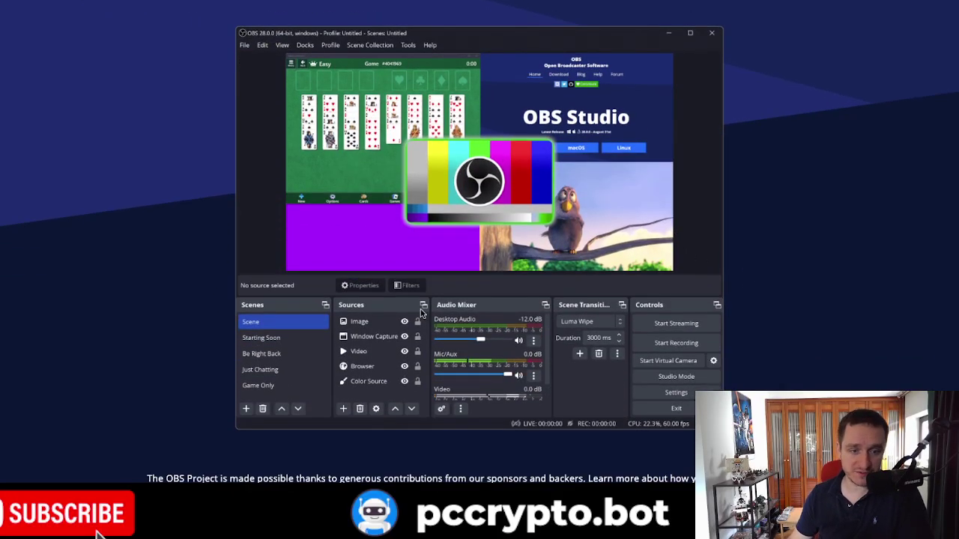
{"action": "scroll", "coordinate": [383, 403], "scroll_direction": "down", "scroll_amount": 1}
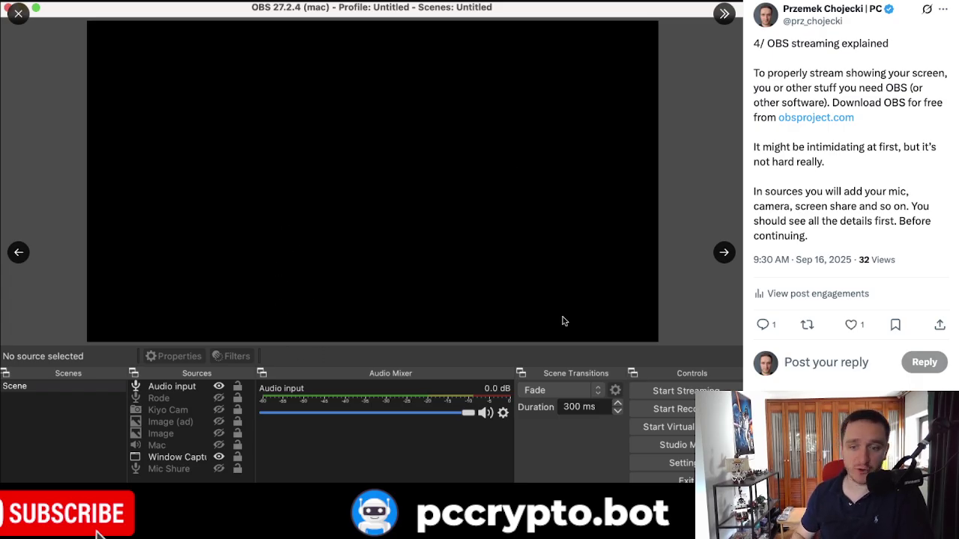
{"action": "key", "text": "Right"}
{"action": "key", "text": "Left"}
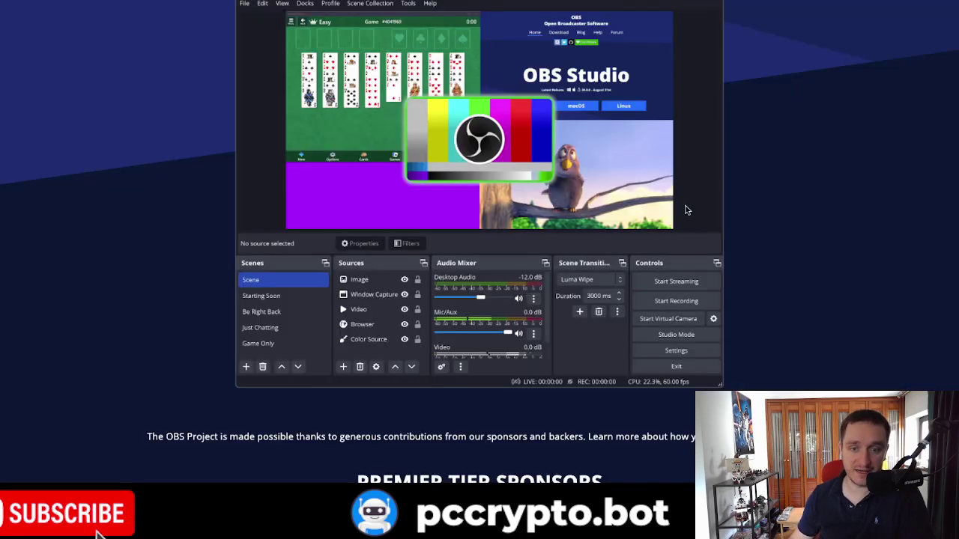
{"action": "scroll", "coordinate": [743, 228], "scroll_direction": "down", "scroll_amount": 2}
{"action": "scroll", "coordinate": [720, 278], "scroll_direction": "down", "scroll_amount": 3}
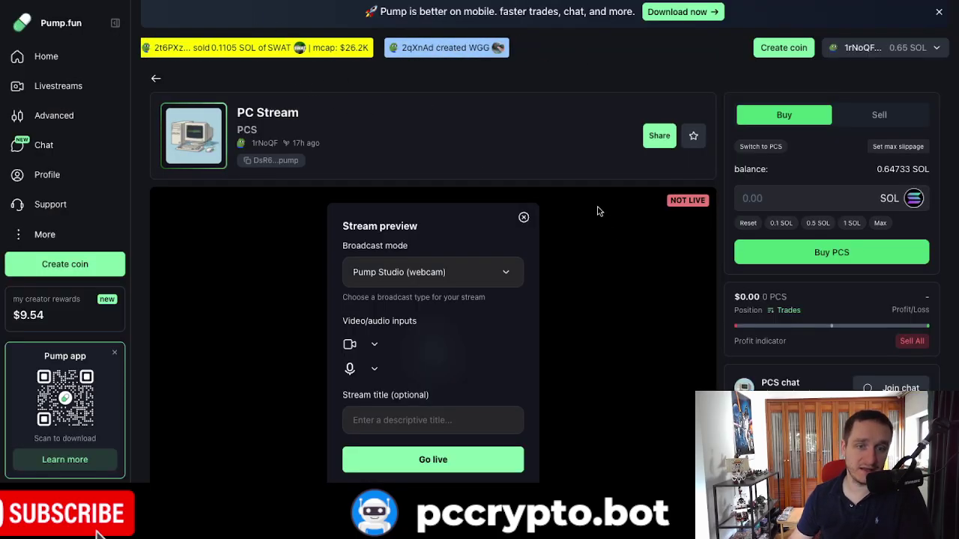
Step: Close the Stream preview and return to the PC Stream coin page through the Profile balances
{"action": "left_click", "coordinate": [523, 218]}
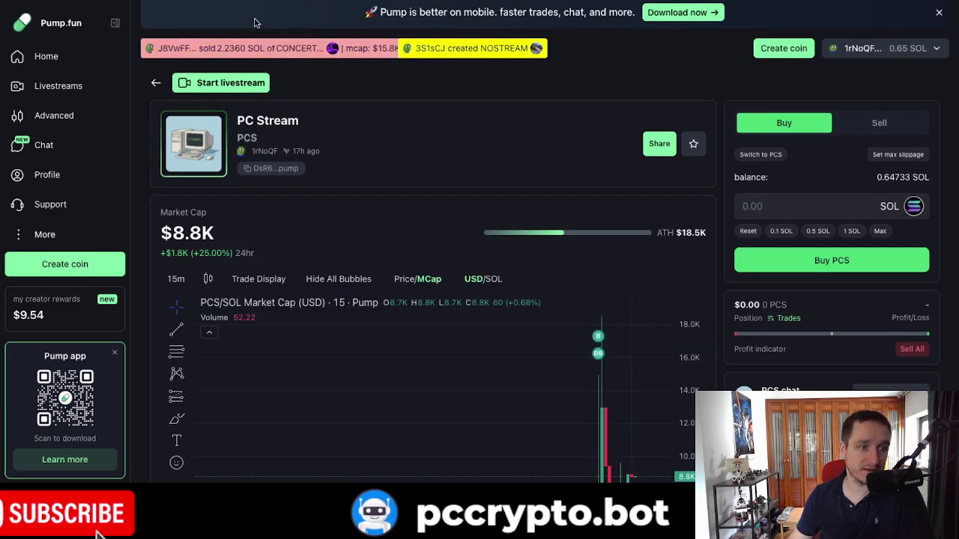
{"action": "left_click", "coordinate": [156, 83]}
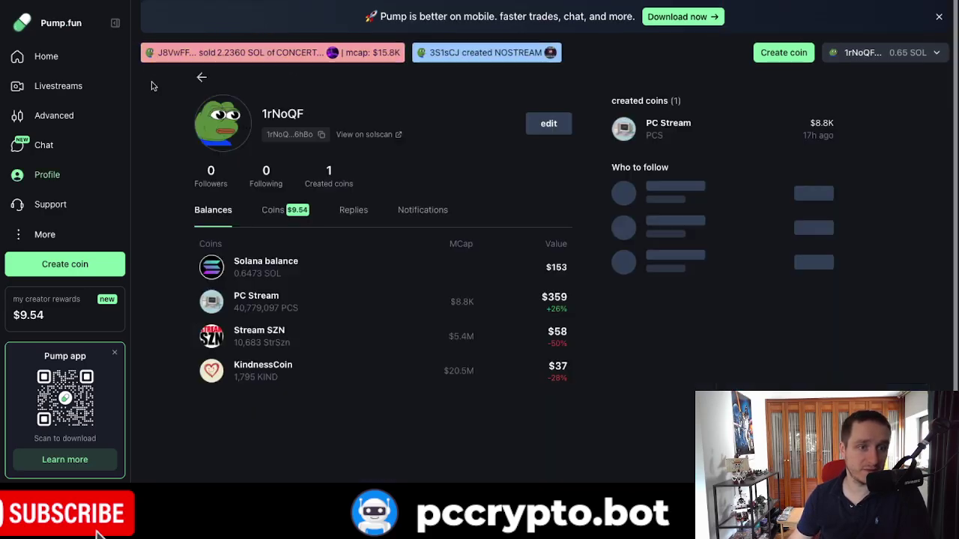
{"action": "left_click", "coordinate": [310, 304]}
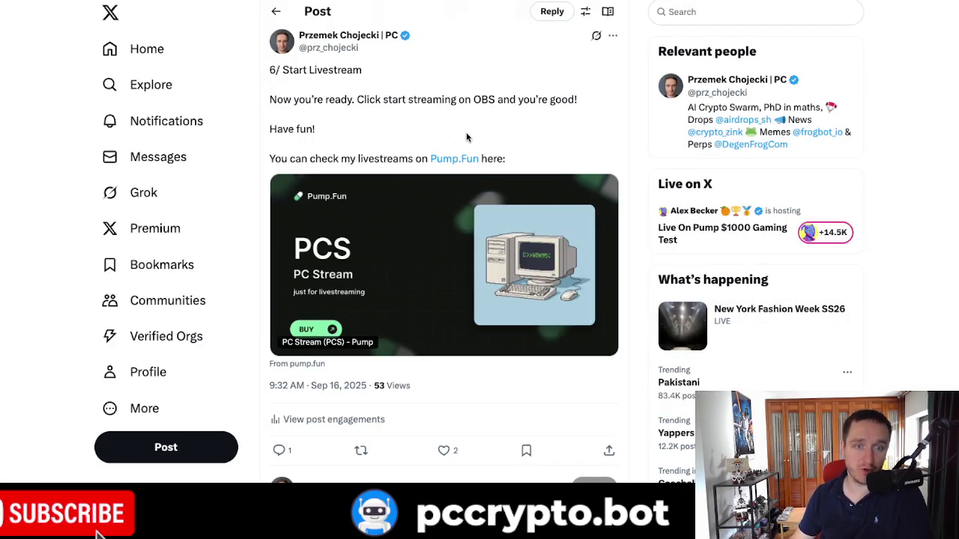
Step: Scroll the X thread down to the 7/ BONUS multistream tweet
{"action": "scroll", "coordinate": [466, 131], "scroll_direction": "down", "scroll_amount": 5}
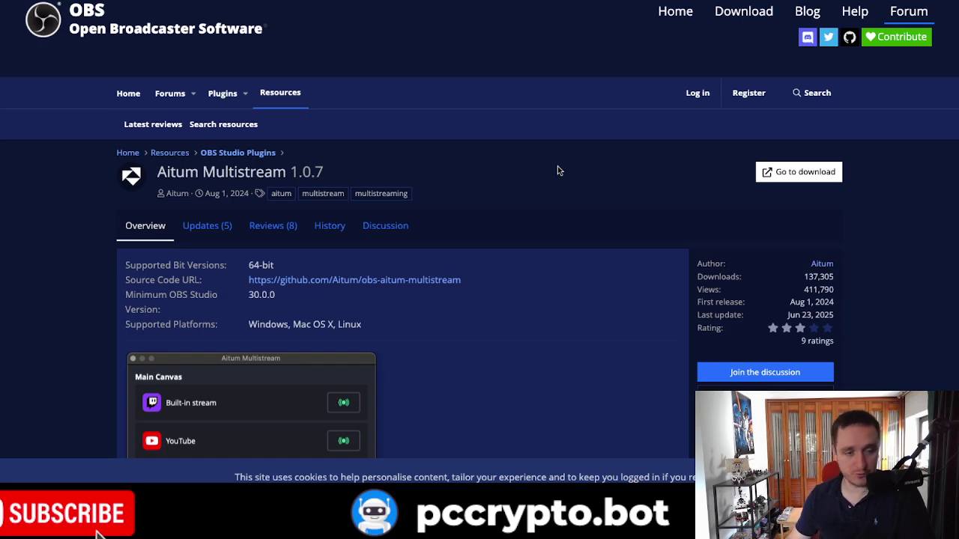
{"action": "scroll", "coordinate": [558, 171], "scroll_direction": "down", "scroll_amount": 5}
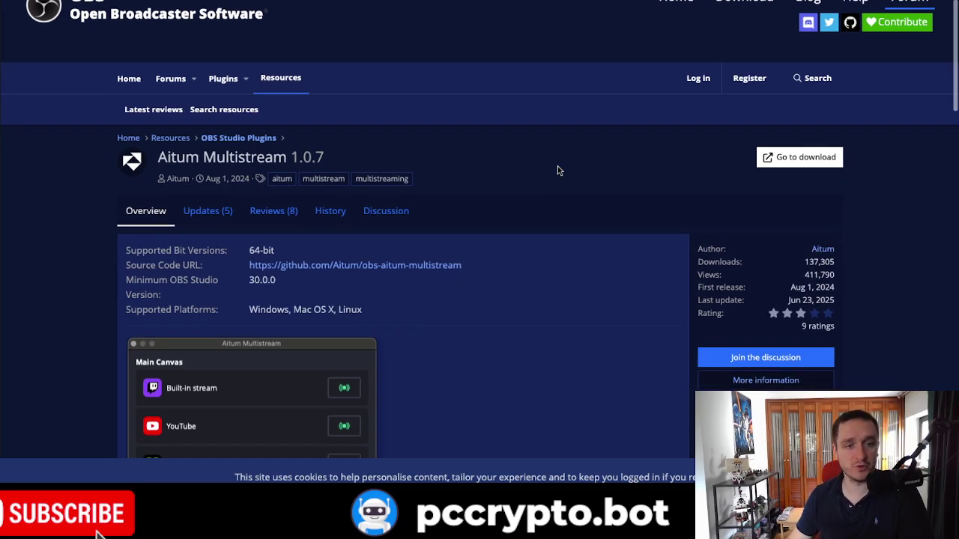
{"action": "scroll", "coordinate": [508, 290], "scroll_direction": "down", "scroll_amount": 3}
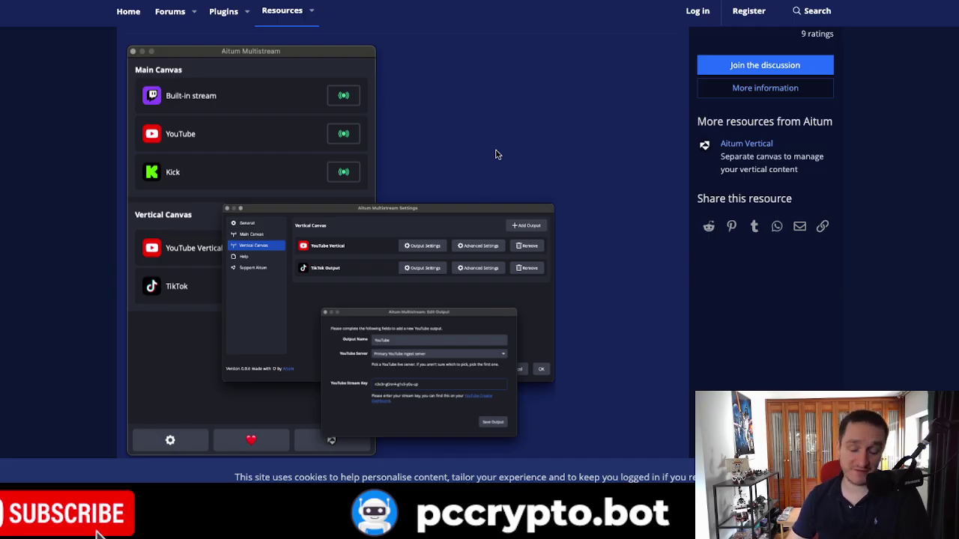
{"action": "scroll", "coordinate": [495, 154], "scroll_direction": "up", "scroll_amount": 5}
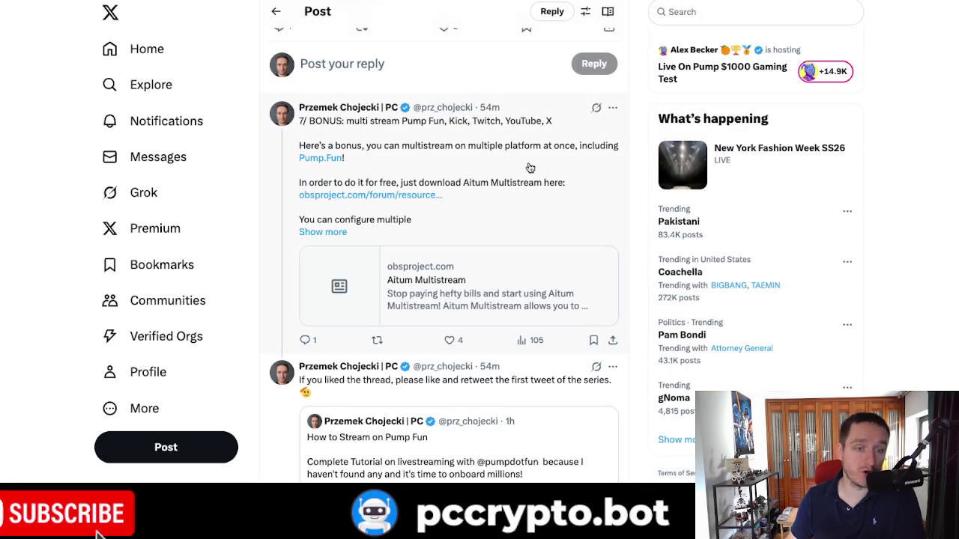
Step: Scroll back to the top of the thread and open the 'How to Stream on Pump Fun' post
{"action": "scroll", "coordinate": [487, 179], "scroll_direction": "up", "scroll_amount": 3}
{"action": "scroll", "coordinate": [490, 161], "scroll_direction": "up", "scroll_amount": 15}
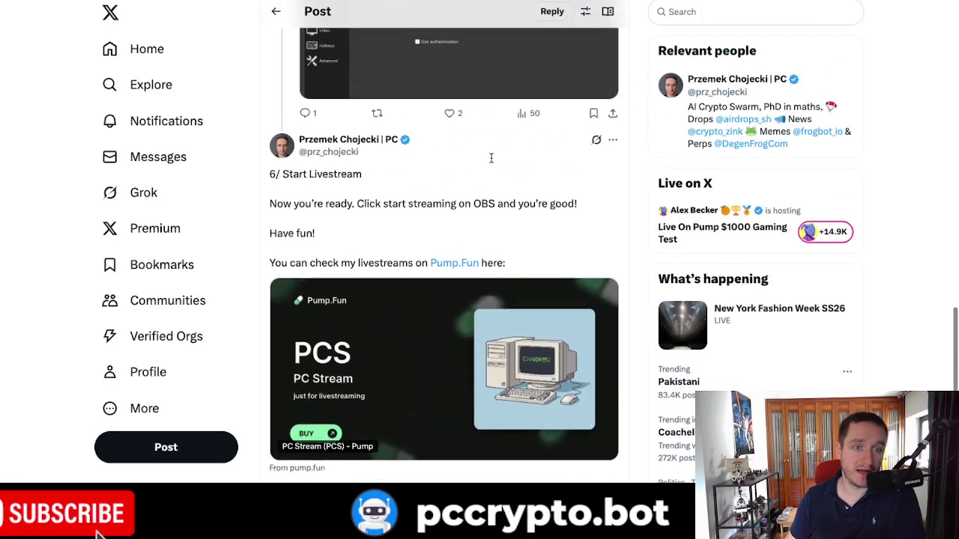
{"action": "scroll", "coordinate": [490, 160], "scroll_direction": "up", "scroll_amount": 3}
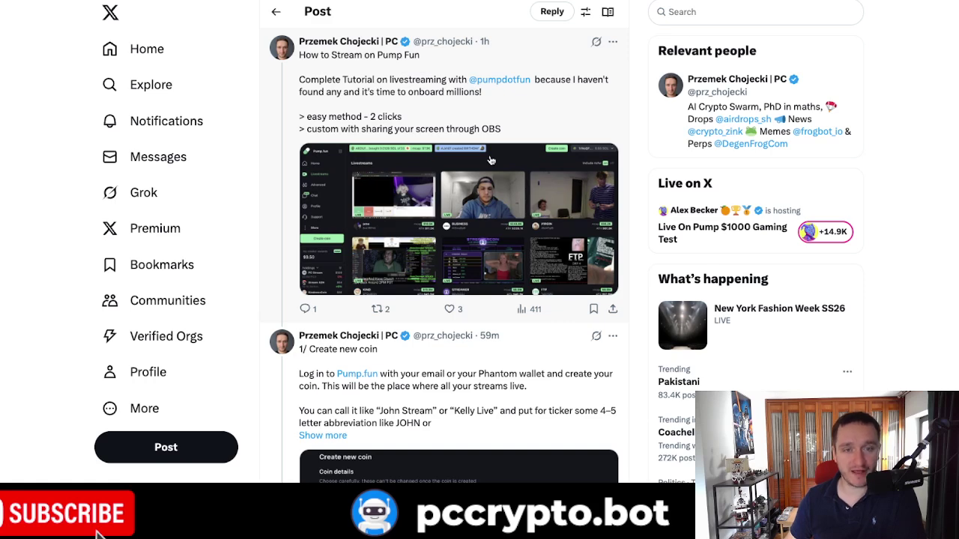
{"action": "left_click", "coordinate": [448, 94]}
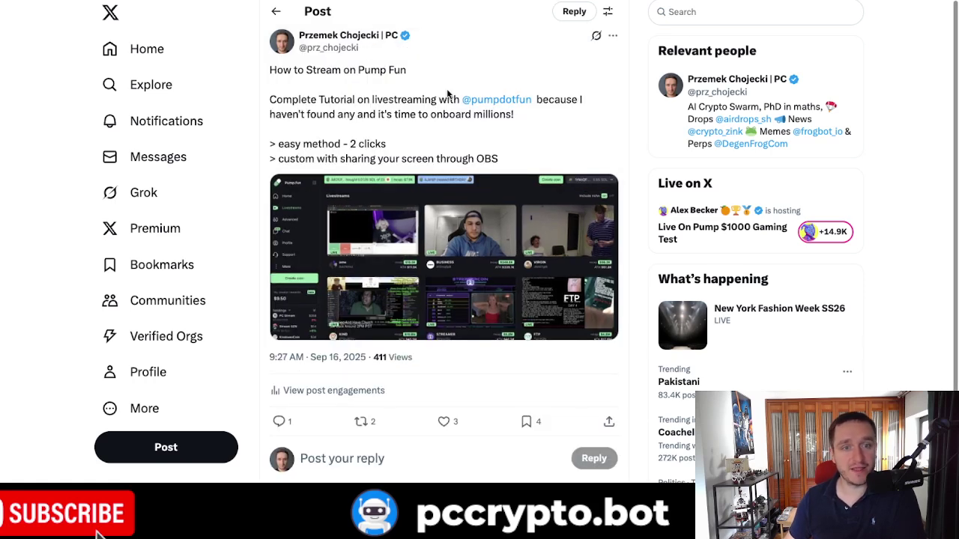